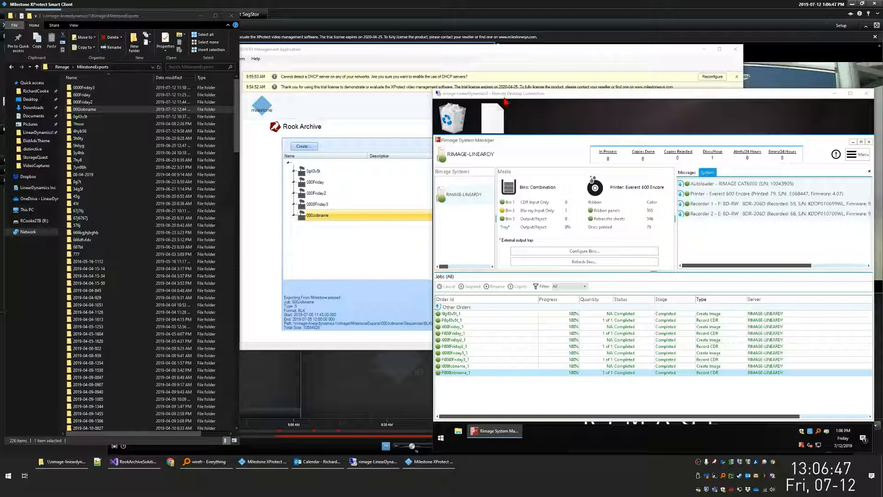
- Create a new Rook Archive job named 0000abcd on the already selected Milestone recording server
left_click(301, 133)
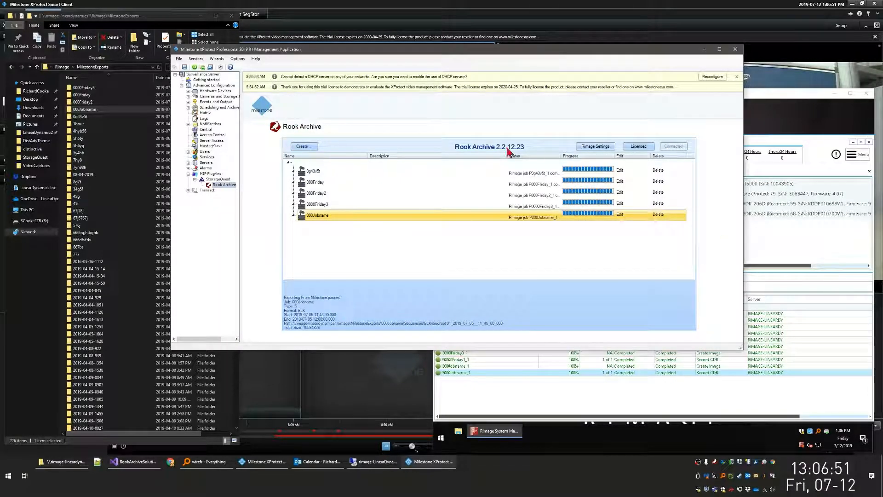
left_click(302, 147)
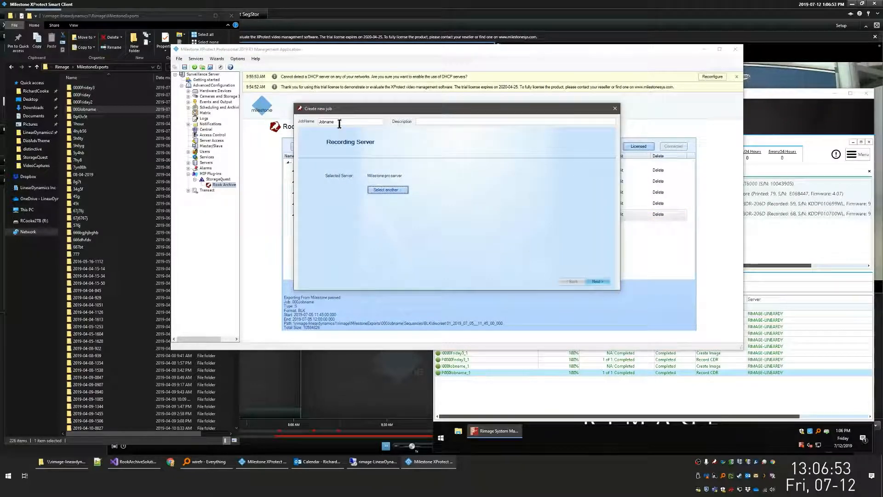
left_click_drag(339, 125, 303, 124)
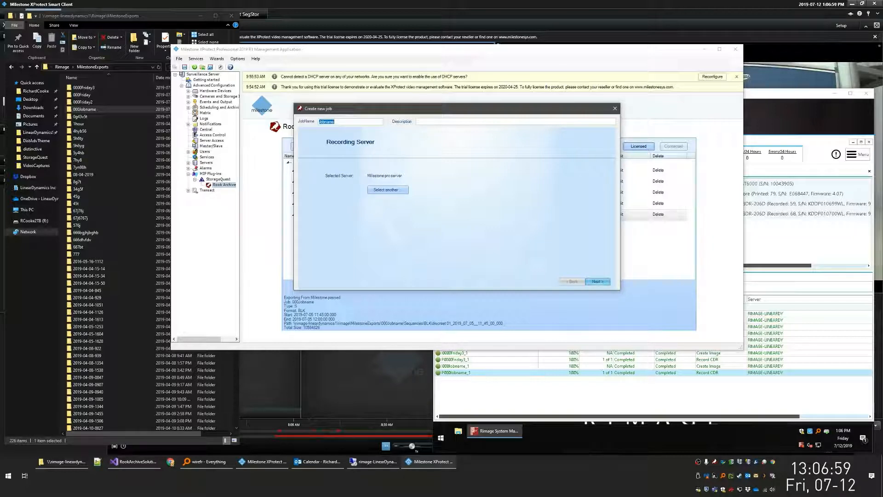
type("0000abcd")
left_click(598, 281)
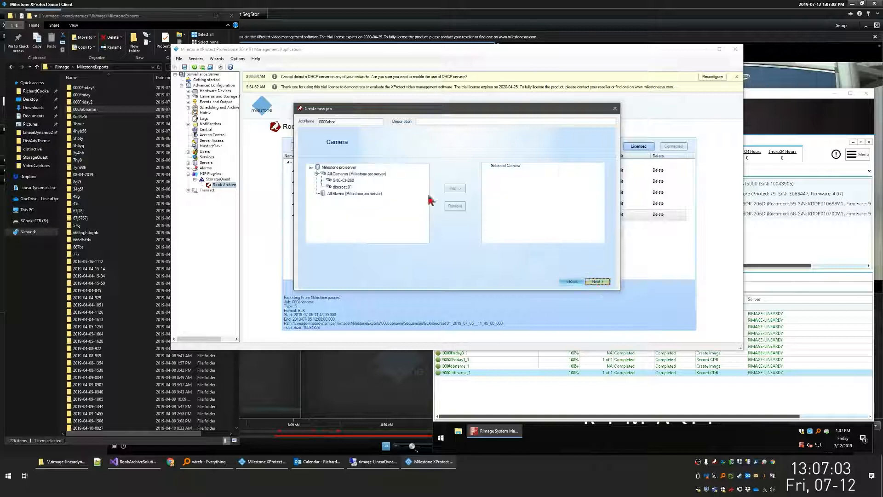
- Add the discreet 01 camera to the job and accept the merged Sequences type with 0.25-hour segments
left_click(340, 186)
left_click(455, 189)
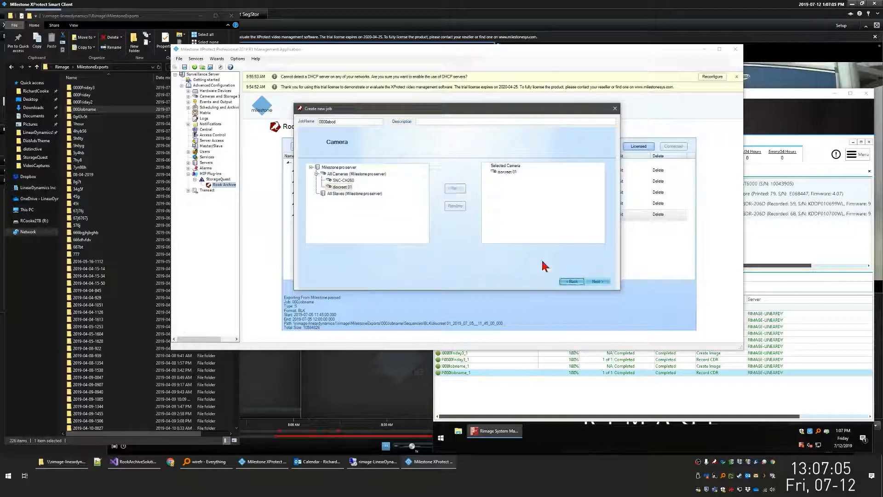
left_click(599, 282)
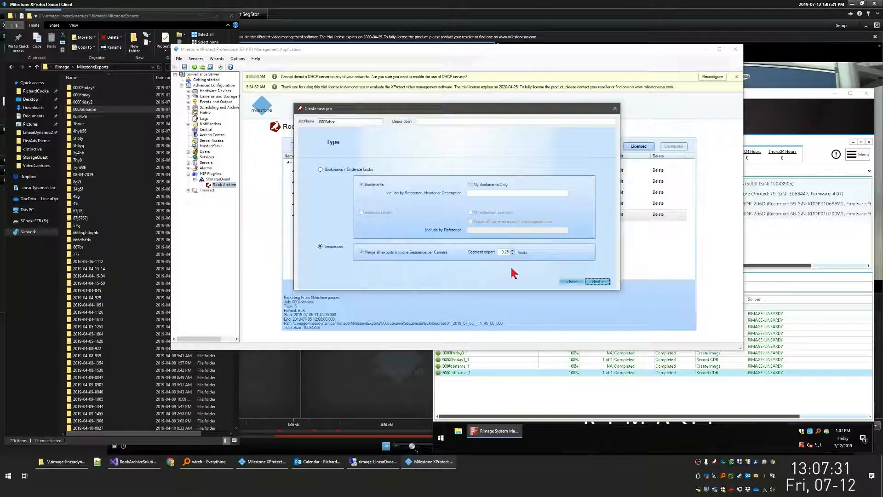
left_click(599, 282)
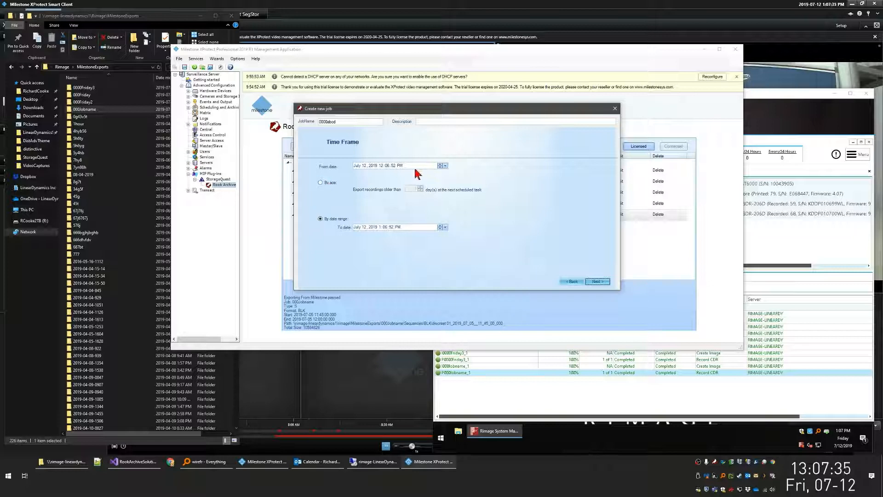
- Set the export date range from July 5, 2019 9:00:00 AM to July 5, 2019 12:00:00 PM
left_click(446, 167)
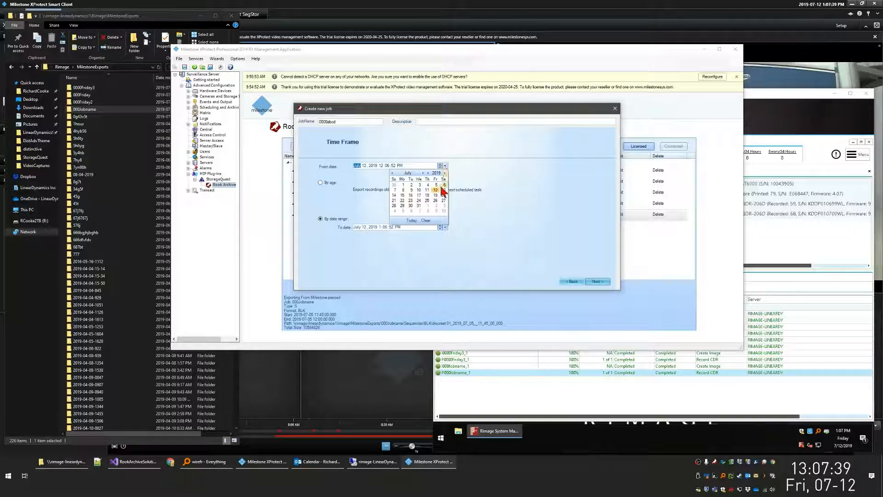
left_click(436, 185)
left_click(379, 166)
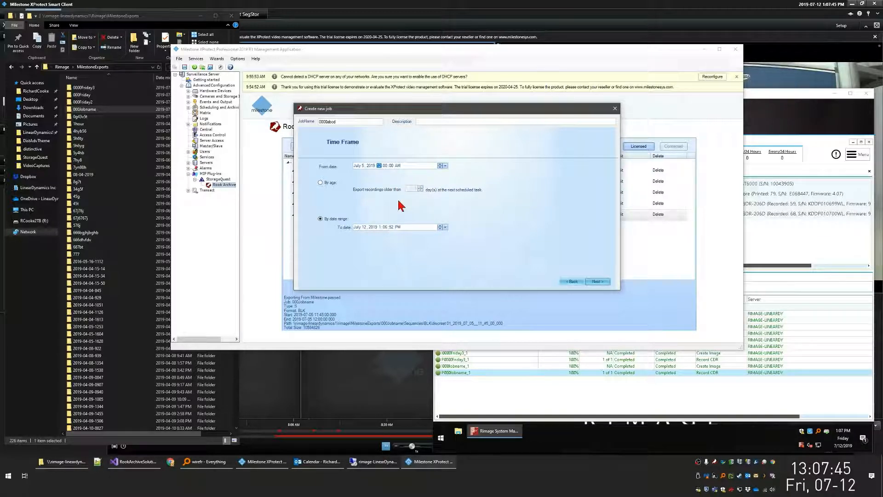
type("1")
left_click(445, 227)
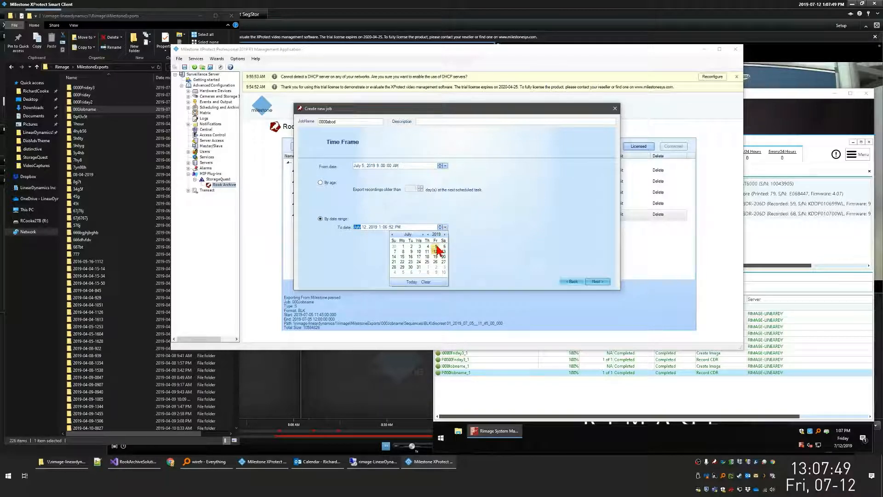
left_click(438, 247)
left_click(396, 227)
type("p")
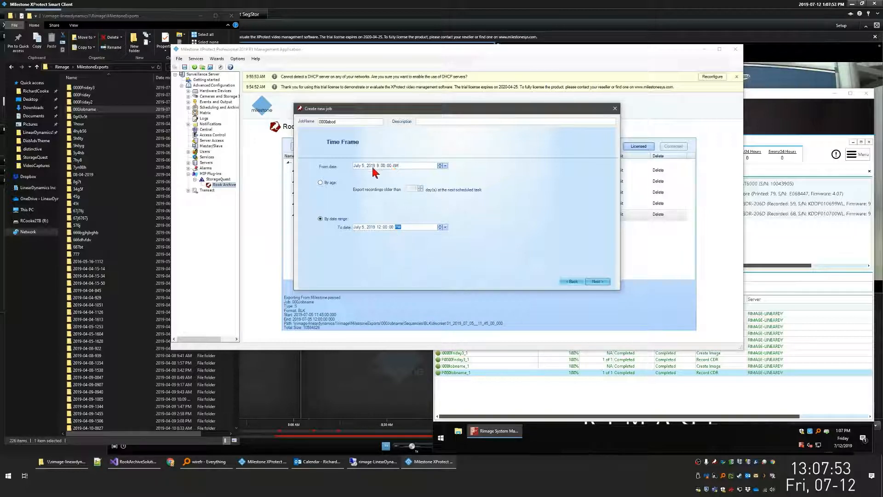
left_click(597, 282)
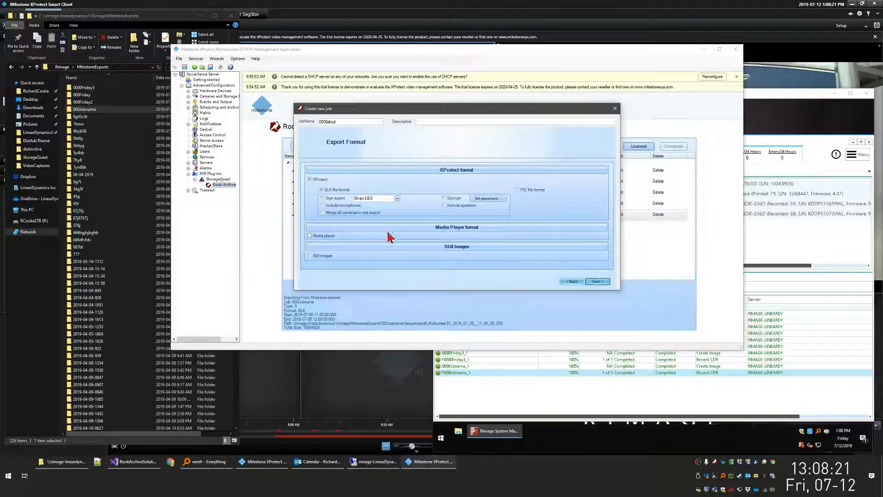
- Check the Media Player format options, keep the XProtect BLK file format and accept the one-time schedule
left_click(468, 229)
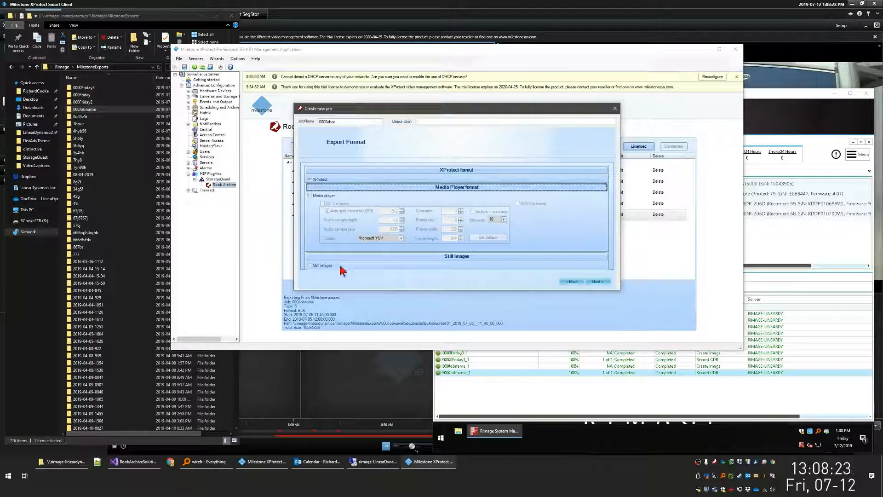
left_click(440, 171)
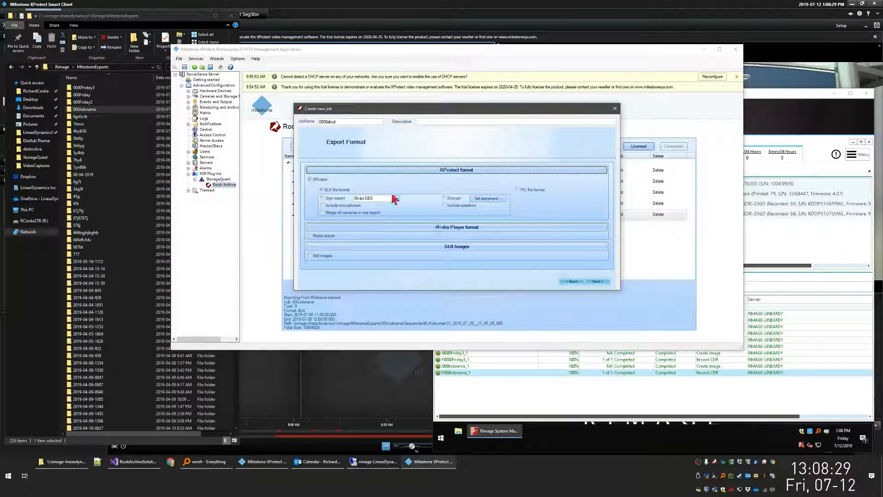
left_click(597, 281)
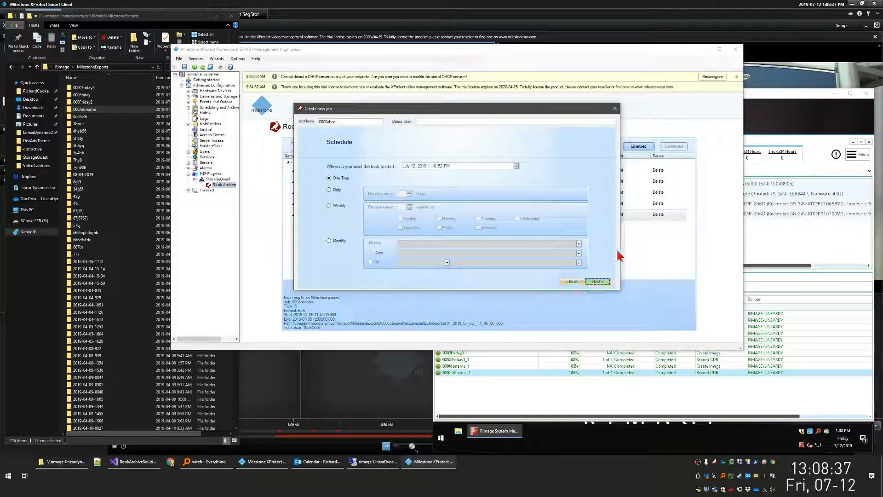
left_click(598, 282)
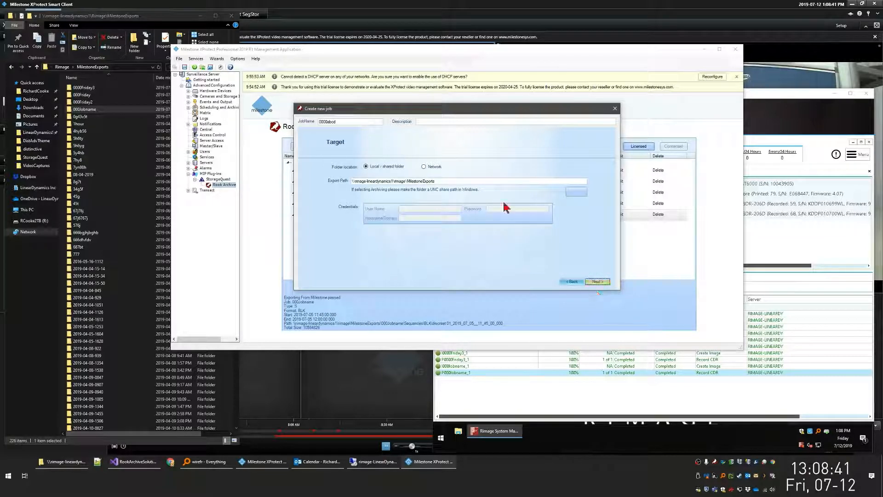
- Set the target folder location to Network and copy the server and share part of the export path into the hostname/domain
left_click(430, 168)
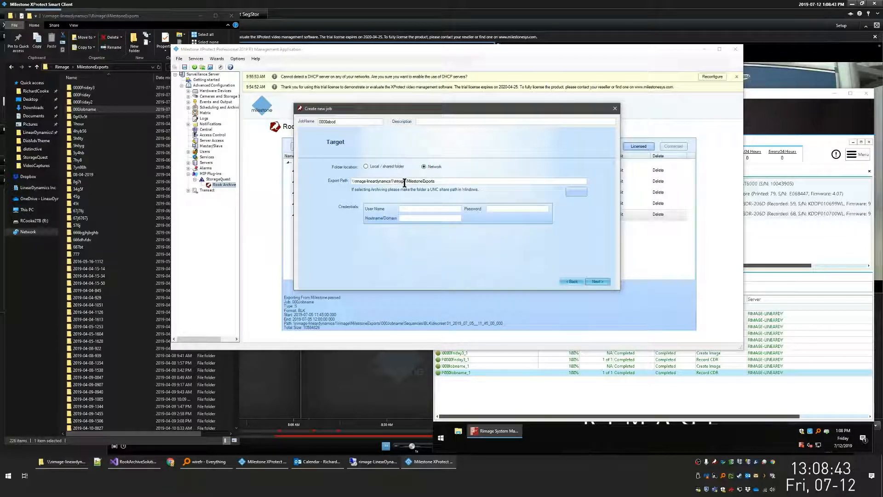
left_click_drag(407, 182, 355, 180)
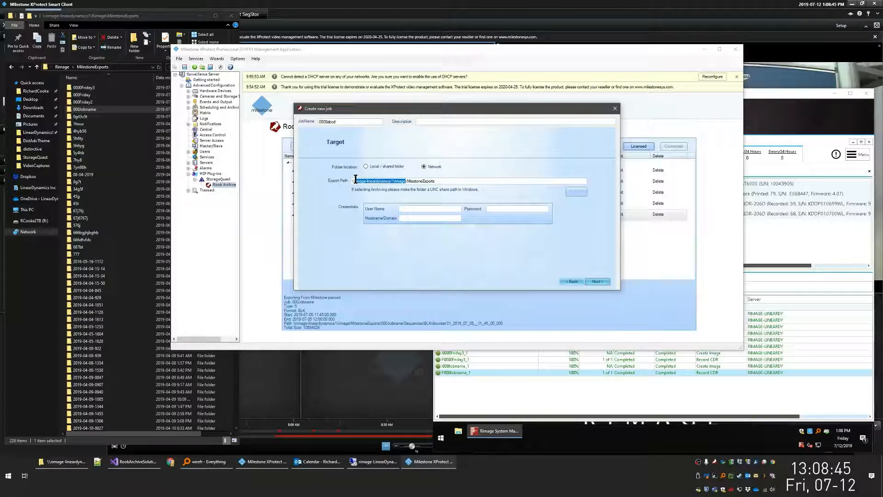
key("ctrl+c")
left_click(405, 219)
key("ctrl+v")
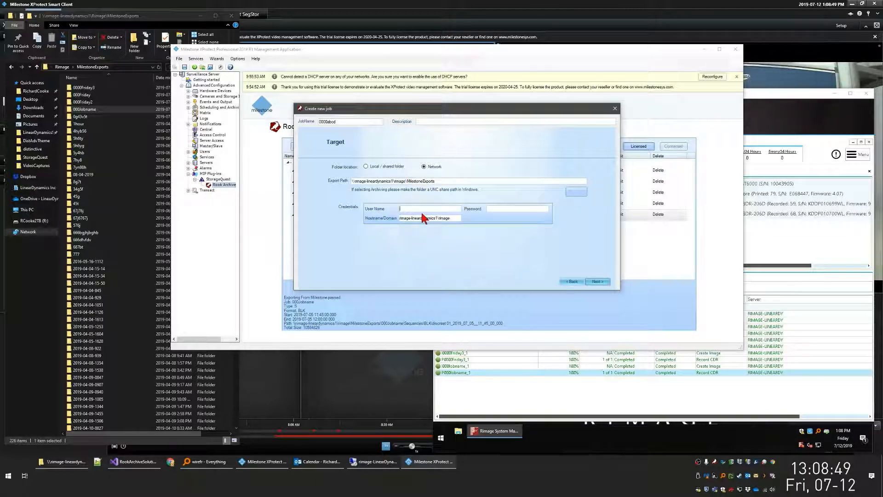
- Fill in the network credentials with the user name and the account password
type("user")
key("Tab")
type("******")
- Shorten the hostname/domain to rimage-lineardynamics1 and accept the target with its existing export path
left_click(409, 219)
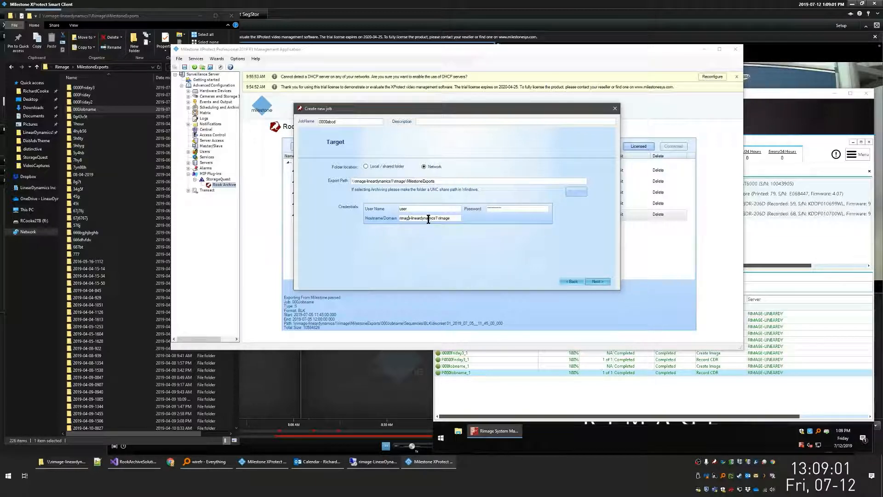
left_click_drag(453, 220, 440, 229)
key("BackSpace")
key("BackSpace")
key("BackSpace")
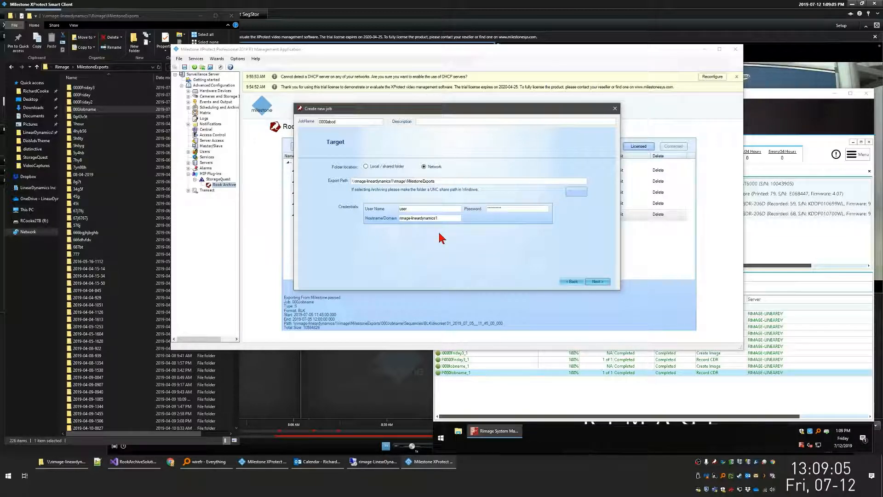
key("ctrl+a")
left_click(414, 207)
left_click(446, 184)
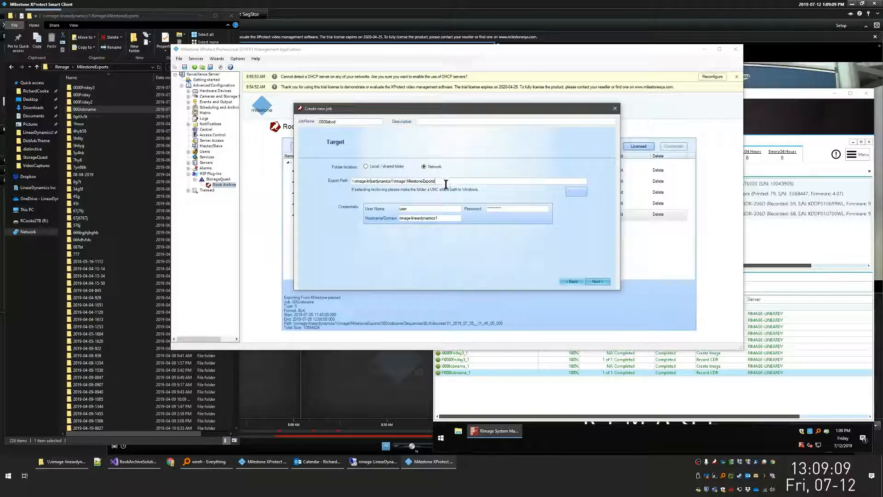
key("ctrl+a")
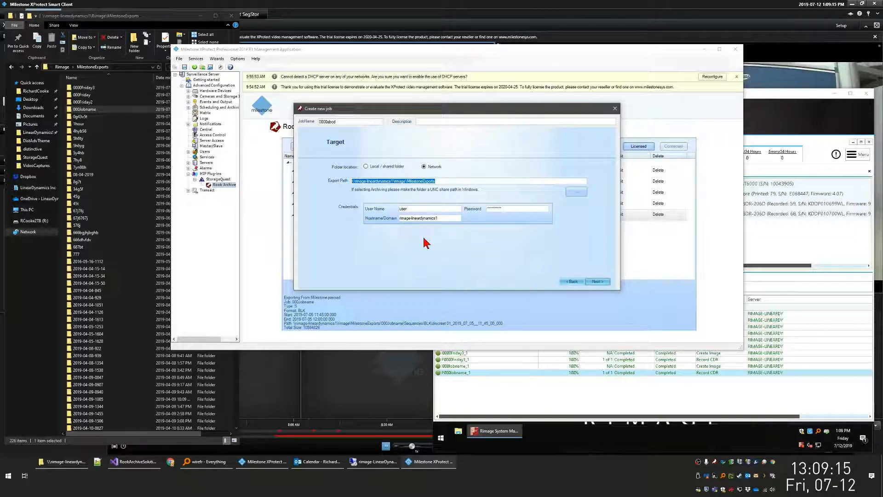
left_click(606, 284)
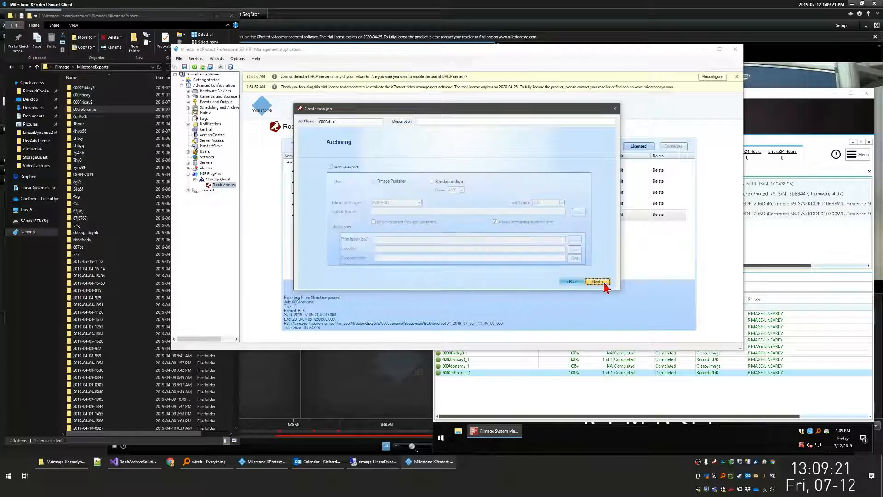
- Enable archiving of the export with the Rimage Publisher and set the initial media type to CDR
left_click(341, 168)
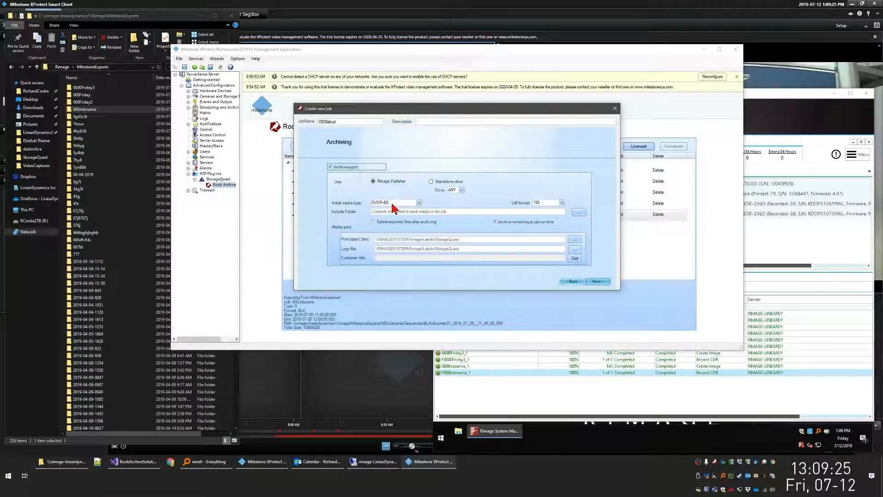
left_click(396, 203)
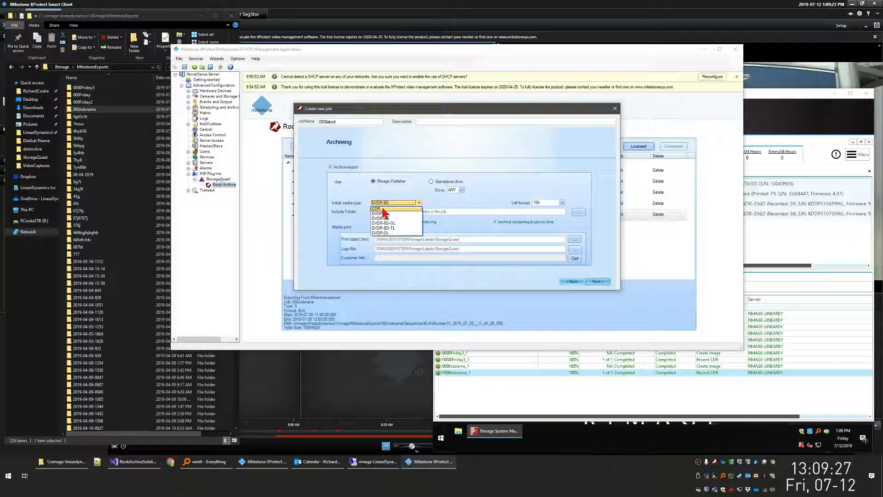
left_click(382, 208)
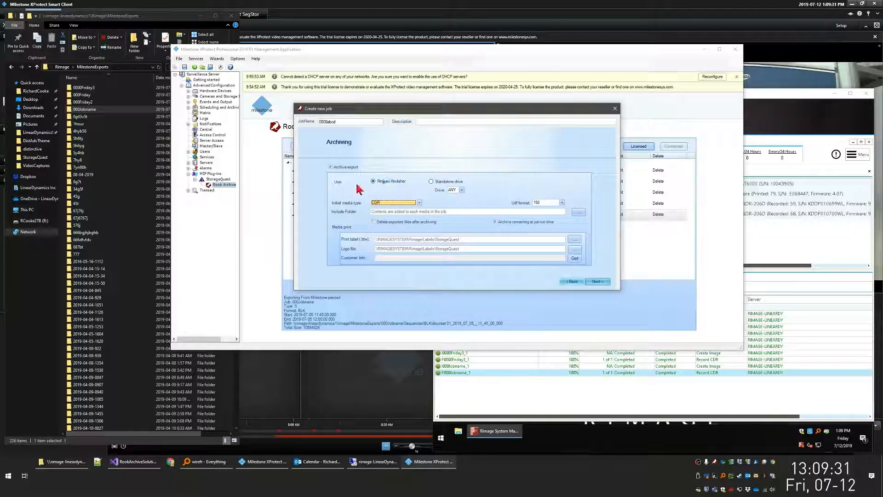
left_click(381, 182)
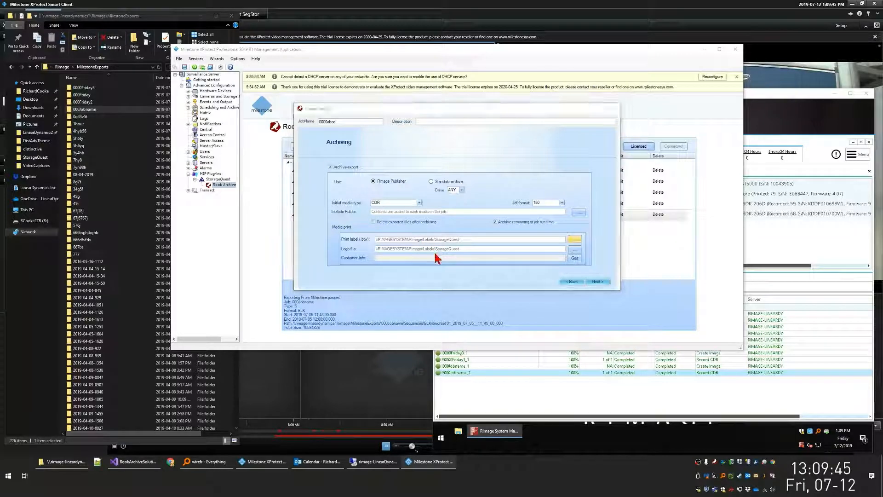
- Choose Rook.btw as the print label and RookText.png as the logo file from the StorageQuest labels folder
double_click(376, 162)
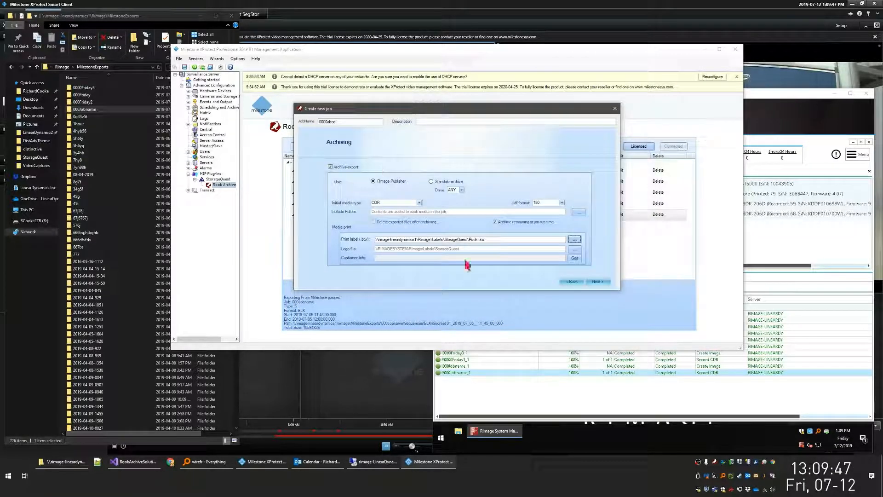
left_click(574, 249)
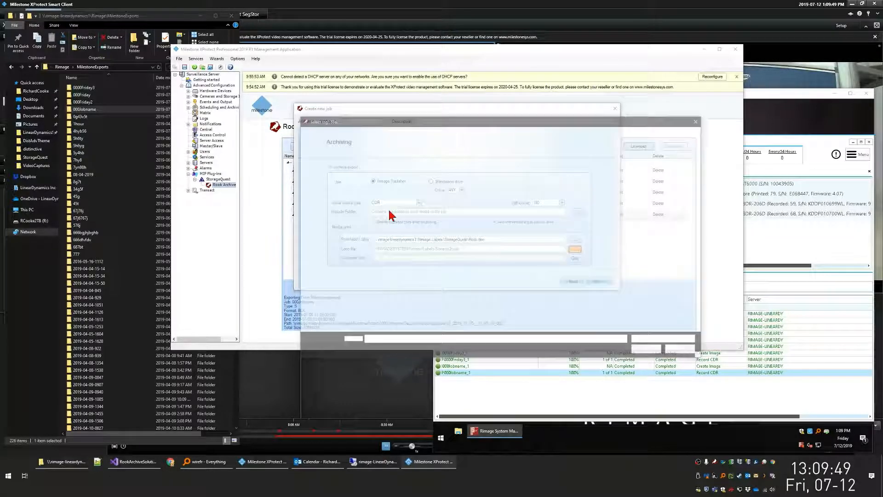
double_click(374, 171)
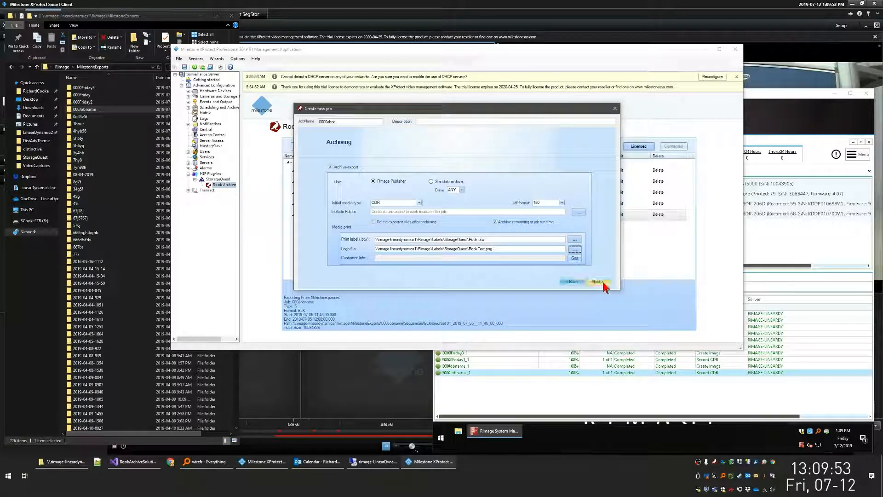
- Return to the schedule, set the one-time start to July 12, 2019 1:10:30 PM, and advance to the job review
left_click(577, 282)
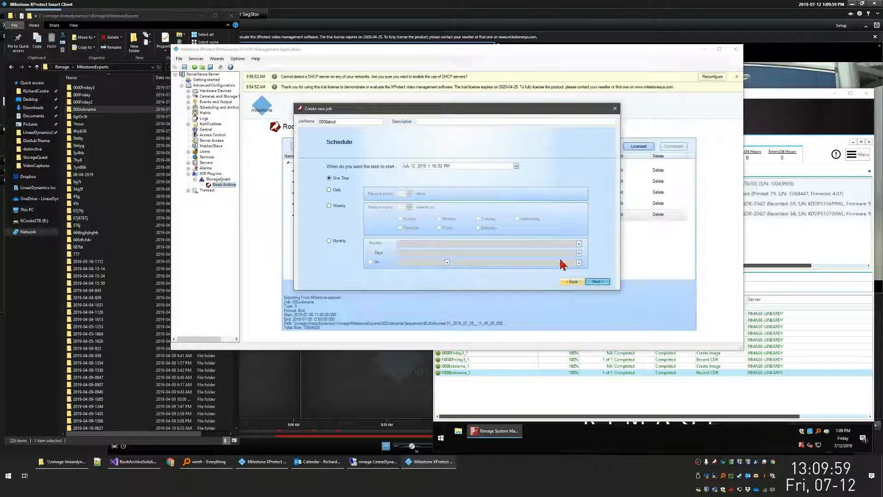
left_click(434, 166)
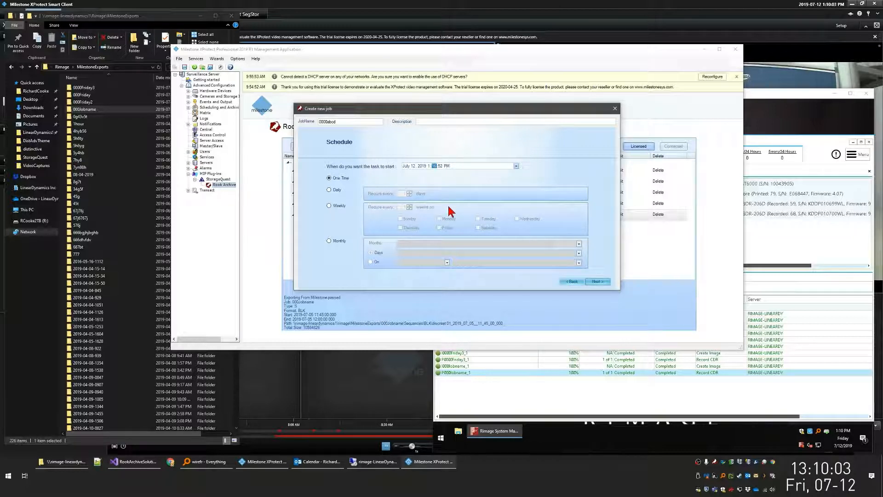
type("10")
key("Right")
type("30")
key("Return")
key("Return")
key("Return")
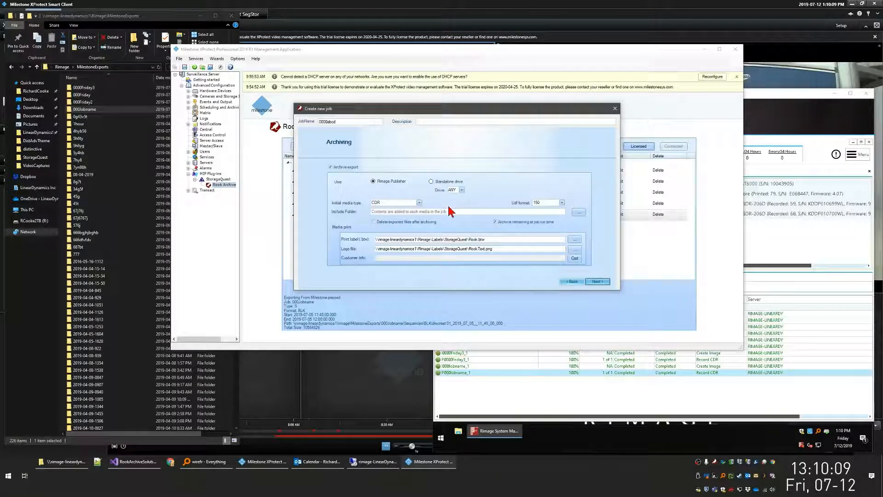
key("Return")
- Save the reviewed export job and select 0000abcd in the Rook Archive job list
key("Return")
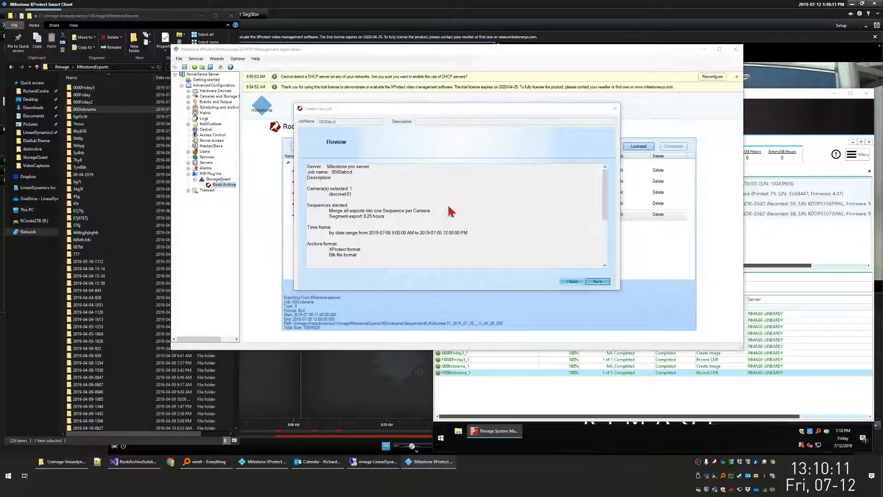
key("Return")
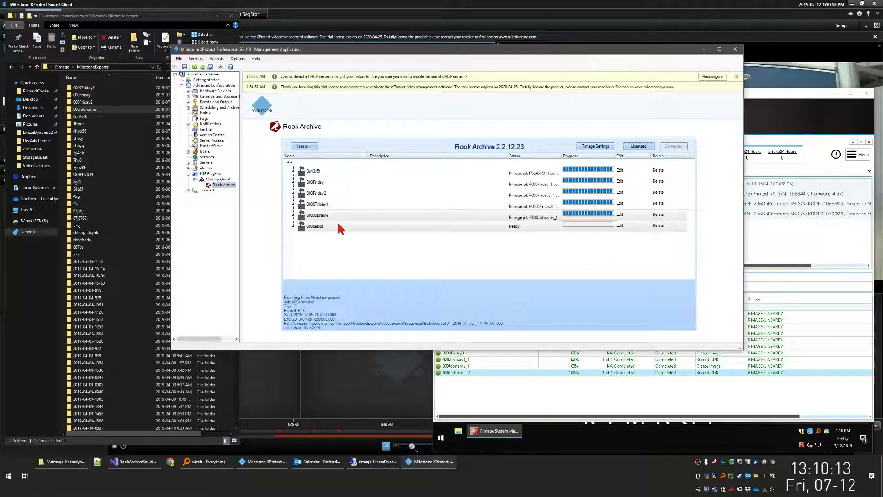
left_click(340, 227)
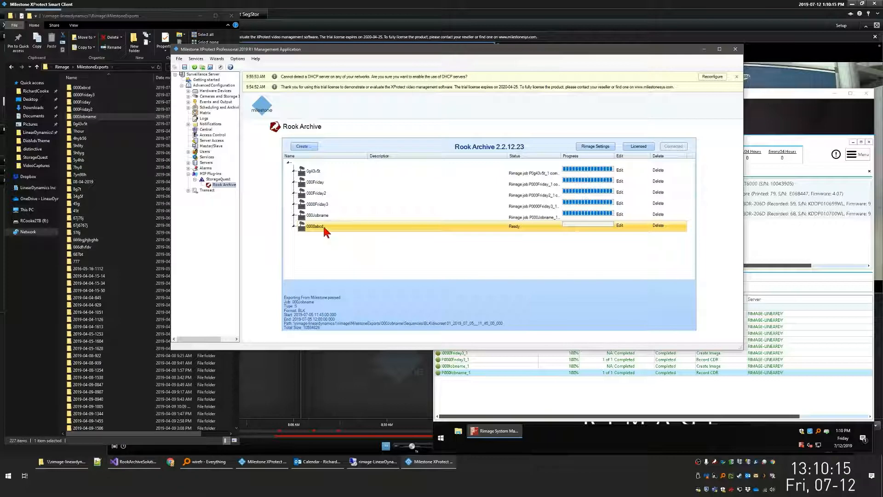
- Browse the export share into 0000abcd > Sequences > BLK to watch the segment folders being created
double_click(90, 88)
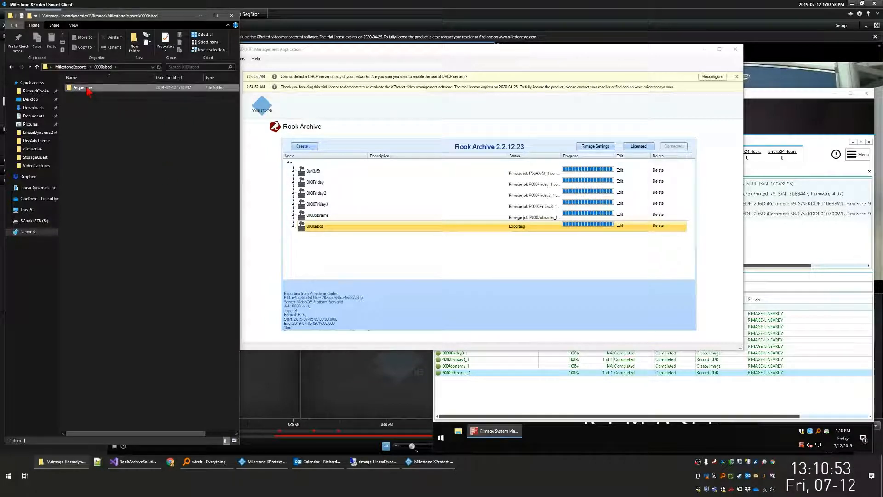
double_click(81, 88)
left_click(89, 90)
double_click(77, 87)
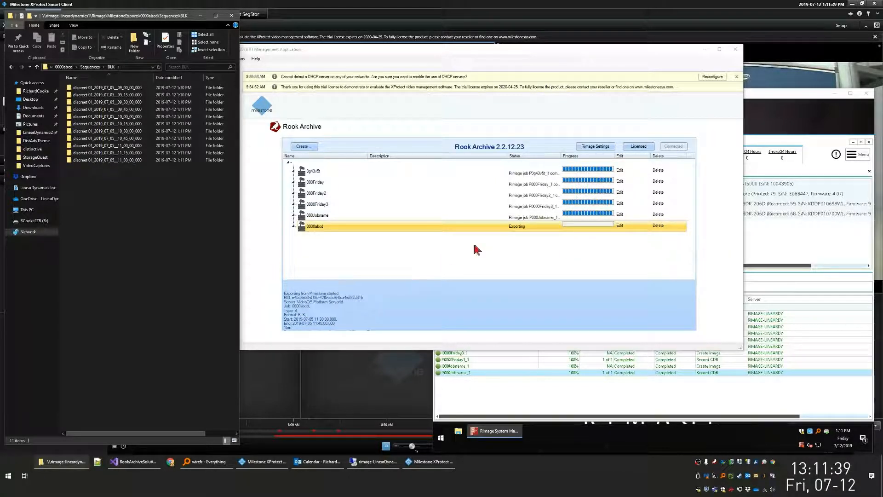
- Bring Rimage System Manager forward in the Remote Desktop session and select the exported 11_45 segment folder in the BLK folder
left_click(777, 98)
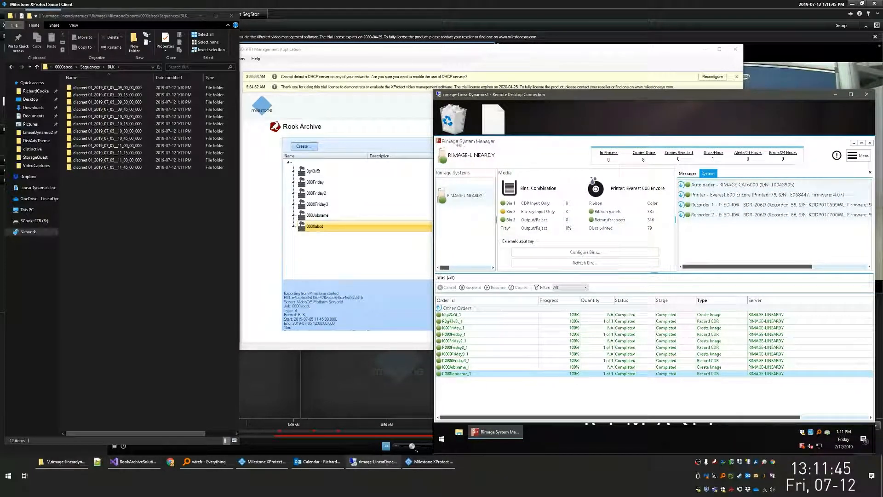
left_click_drag(497, 142, 498, 139)
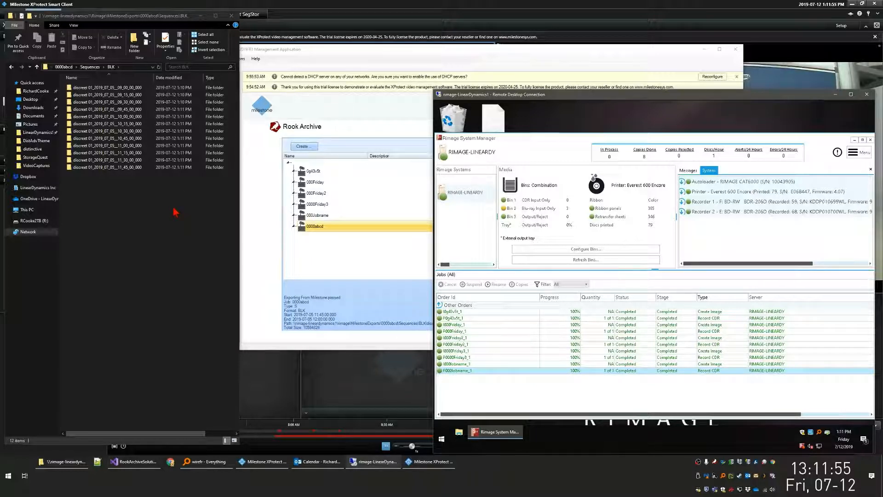
left_click(115, 167)
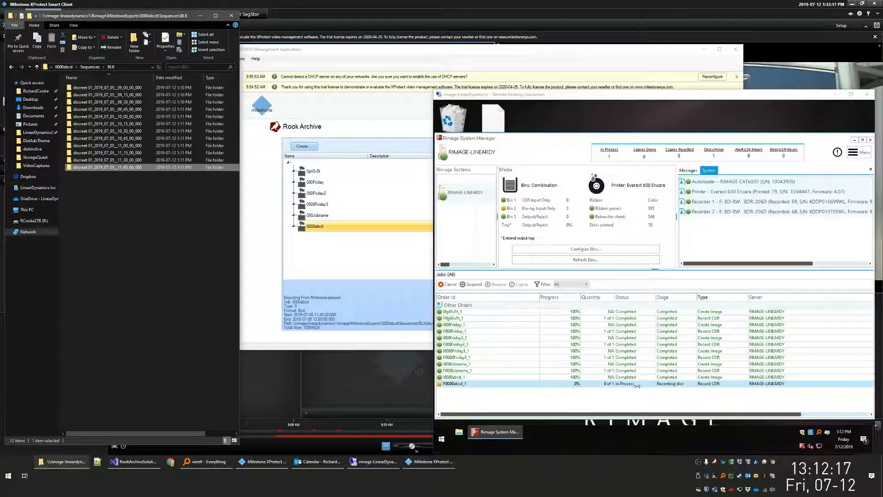
- Check the 0000abcd job status in the Management Application, and inspect its Create Image and Record CDR orders in Rimage System Manager
key("alt+Tab")
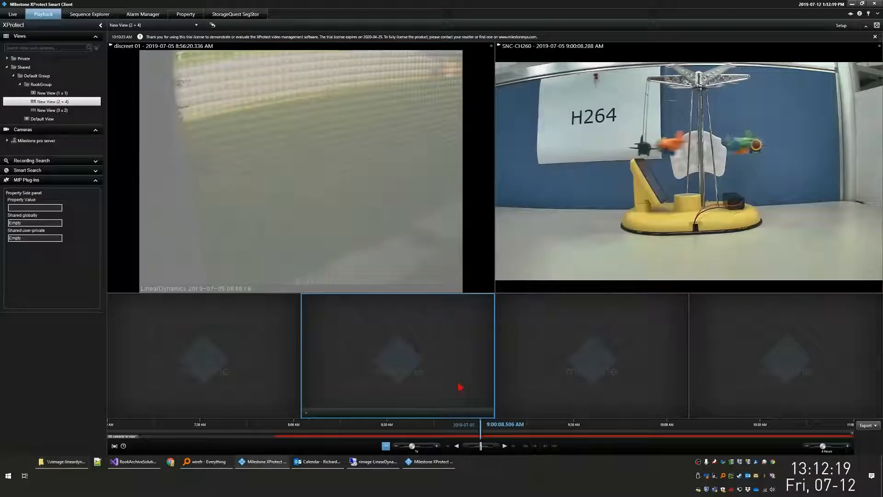
left_click(430, 461)
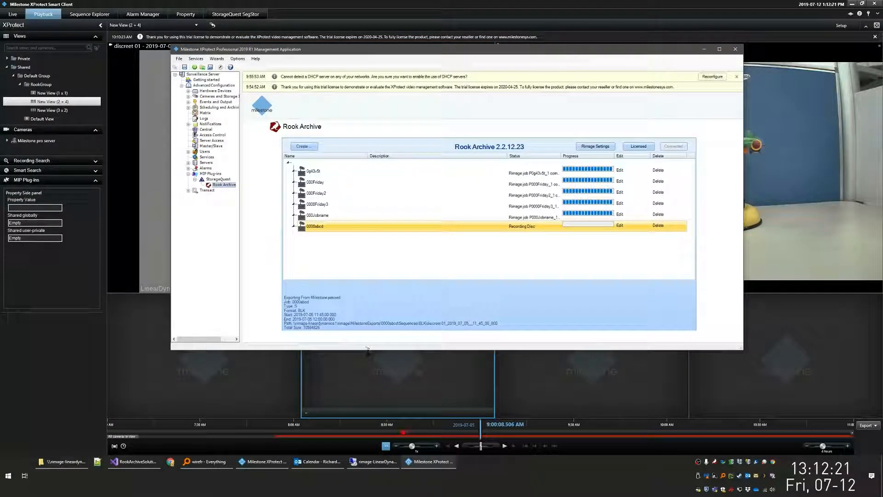
left_click(375, 462)
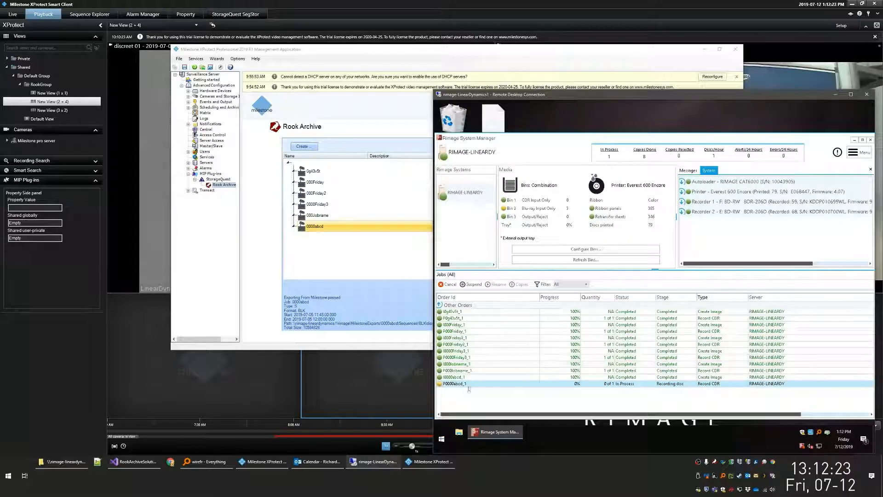
left_click(466, 377)
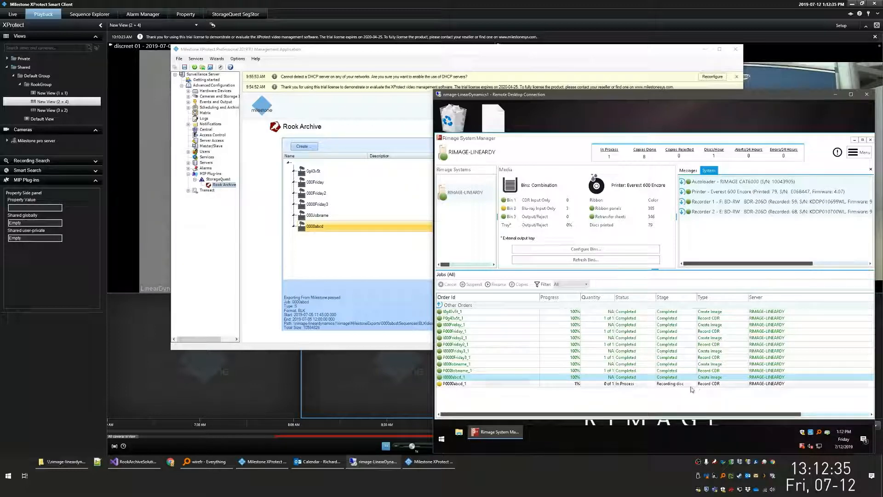
left_click(684, 387)
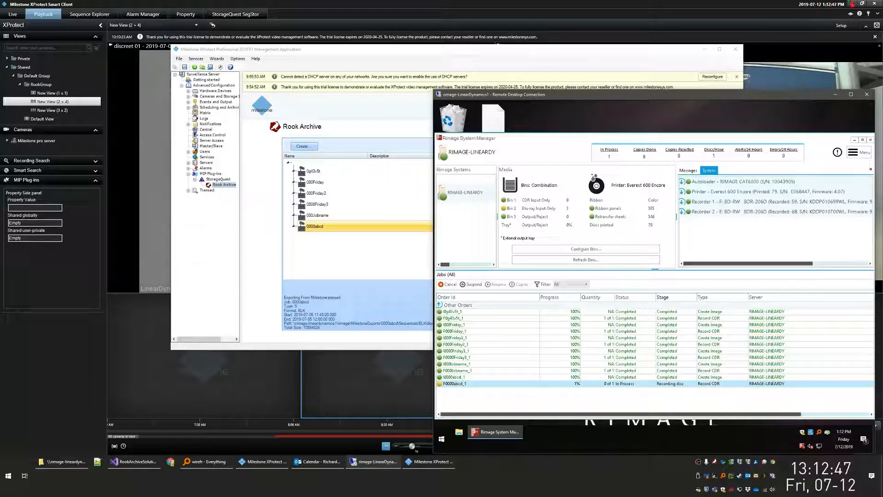
- Minimize the Smart Client and open Project.scp from the exported 10_45 segment folder, allowing the Milestone client to run
left_click(852, 4)
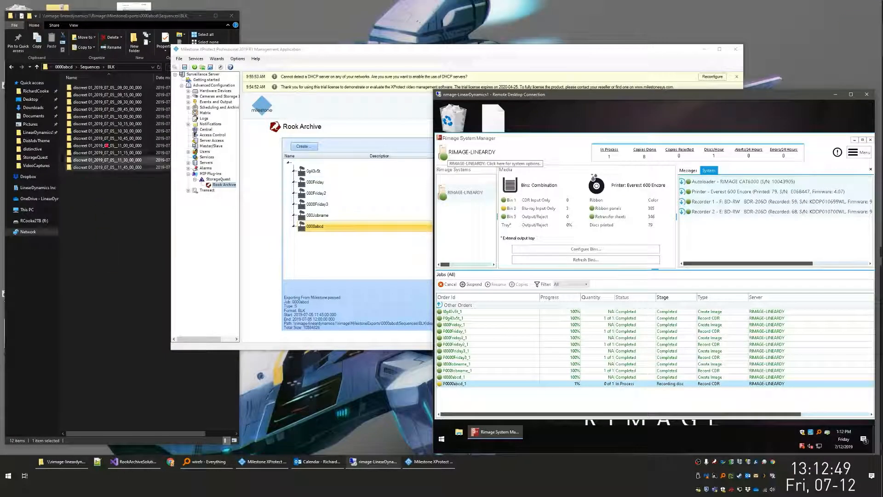
double_click(106, 139)
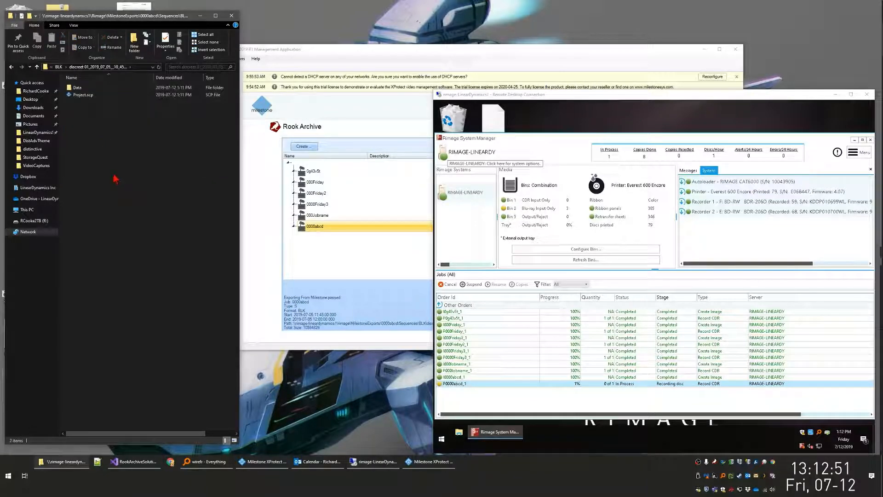
left_click(82, 98)
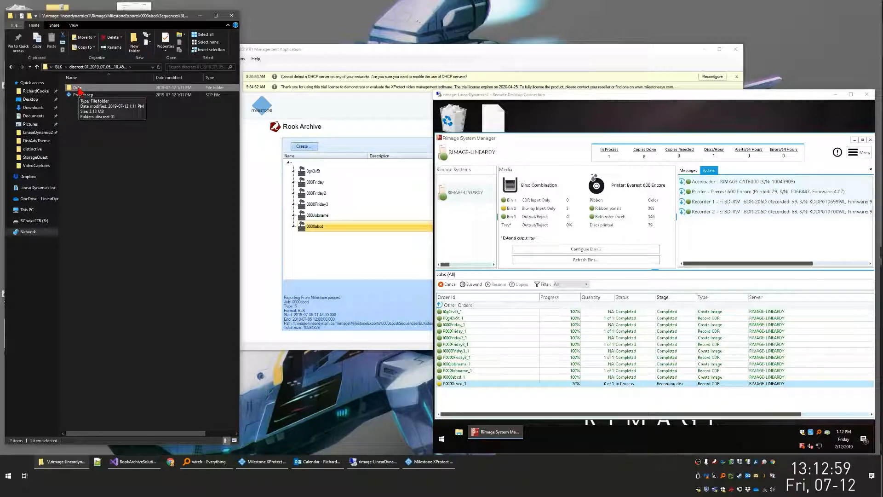
double_click(86, 94)
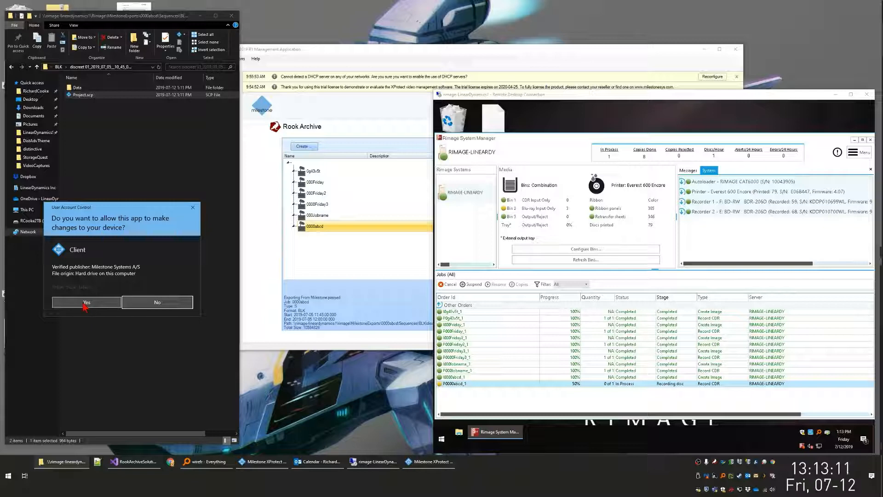
left_click(86, 302)
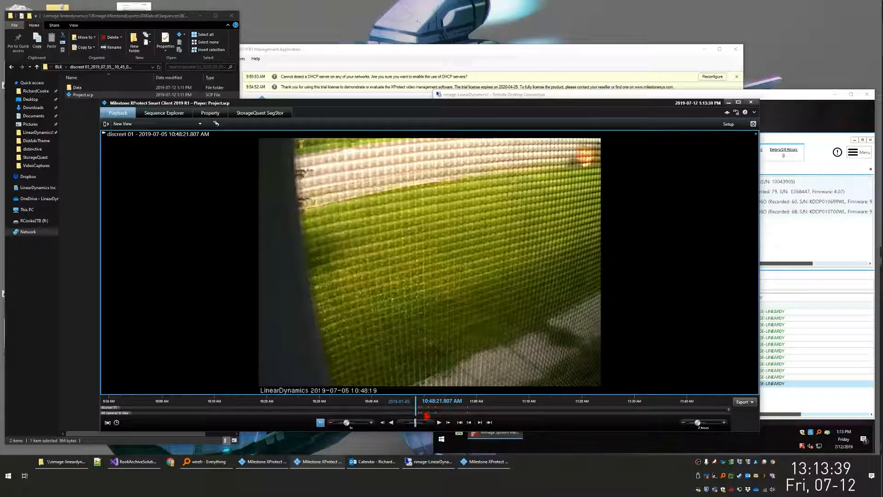
- Zoom in on the player timeline, scrub through the exported discreet 01 recording, and close the player
scroll(425, 413, "up", 4)
left_click_drag(459, 413, 303, 417)
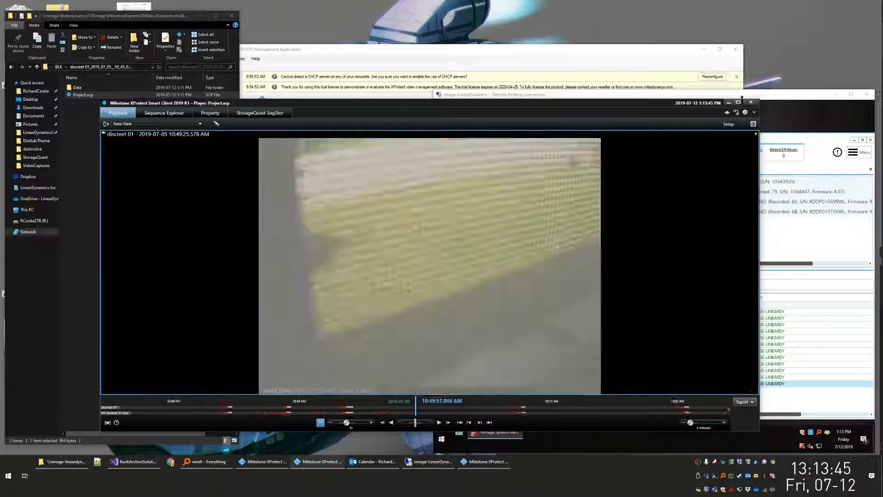
left_click(750, 101)
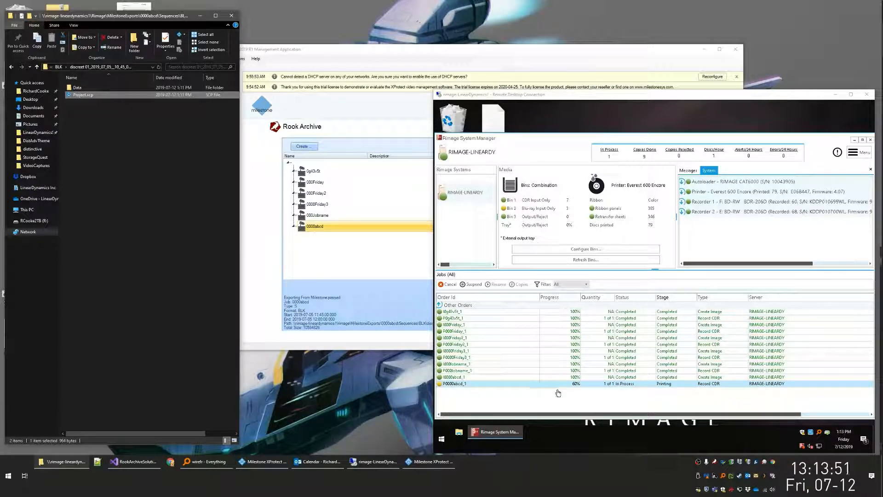
- Check the P0000abcd_1 order in Rimage System Manager and restore the printed disc photo to a smaller window
left_click(673, 389)
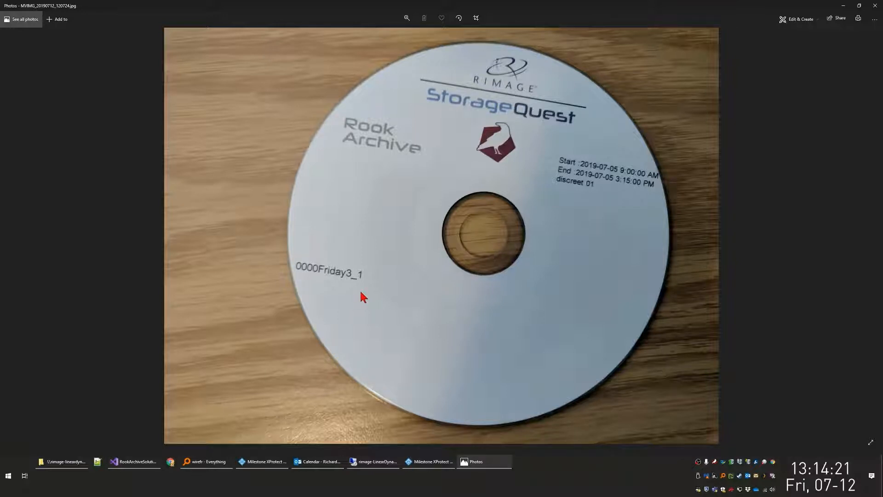
left_click_drag(445, 6, 544, 100)
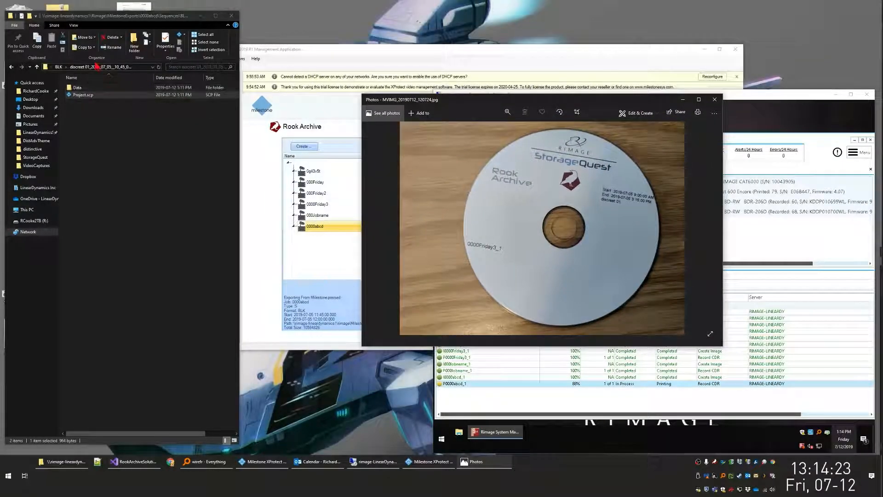
- Go back up to the MilestoneExports folder and reopen the BLK folder inside 0000abcd > Sequences
left_click(58, 67)
left_click(68, 68)
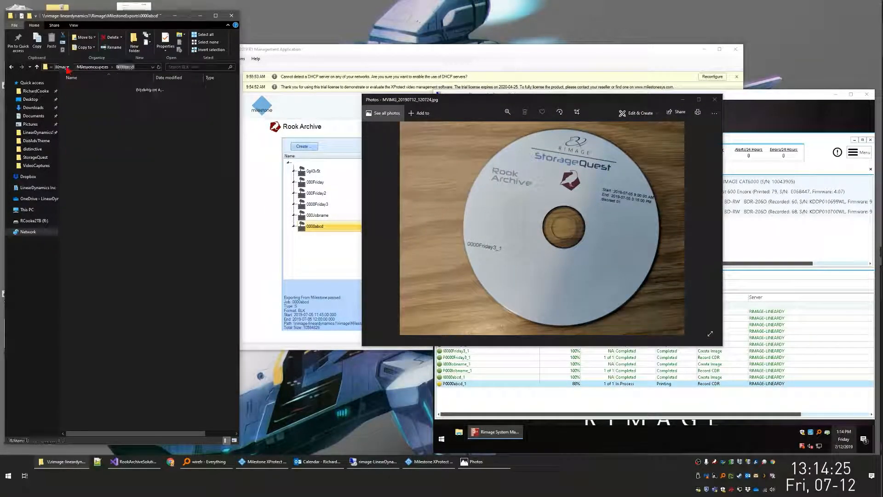
left_click(73, 68)
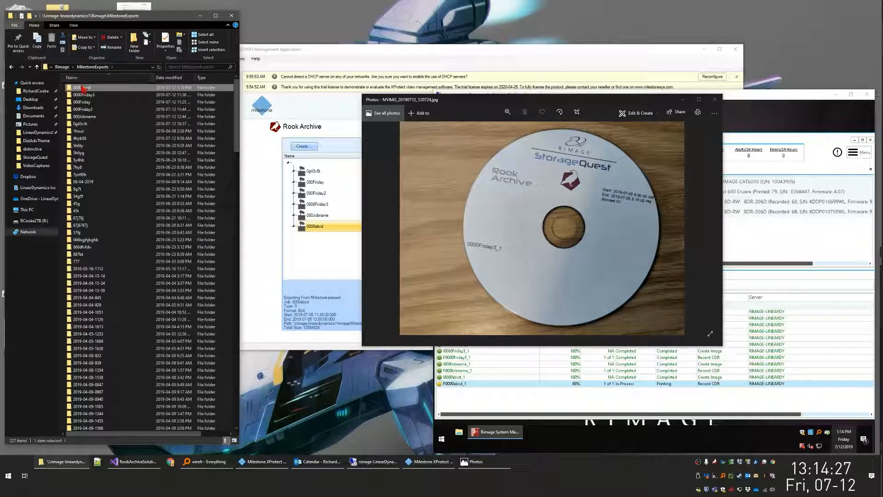
double_click(82, 89)
double_click(81, 88)
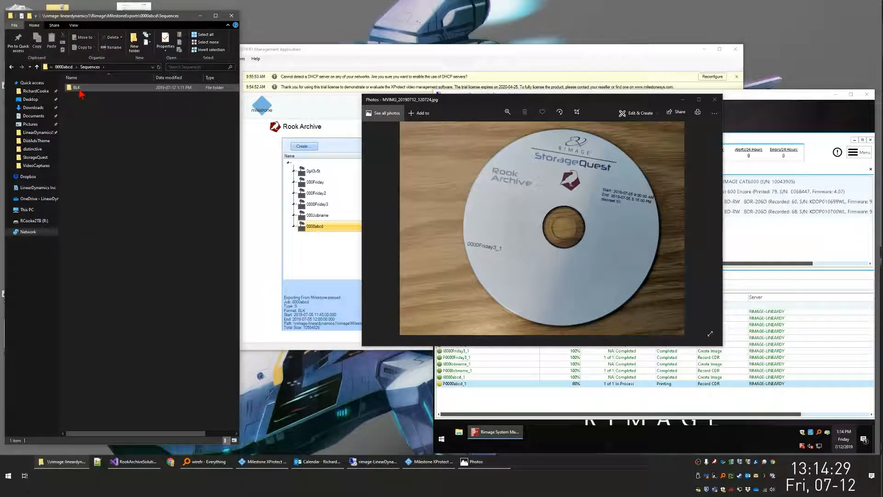
double_click(80, 88)
left_click(79, 90)
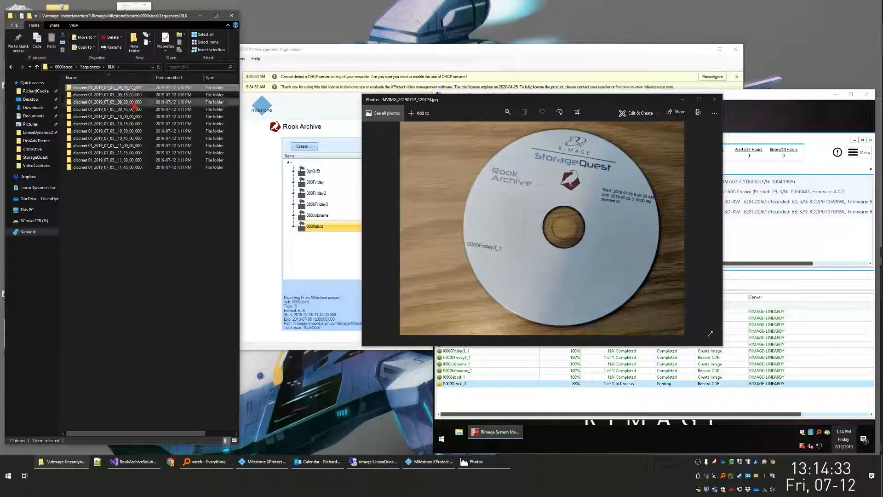
- Highlight successive groups of three exported segment folders, ending with 10_30 through 11_00
left_click(134, 102, "shift")
left_click(135, 113)
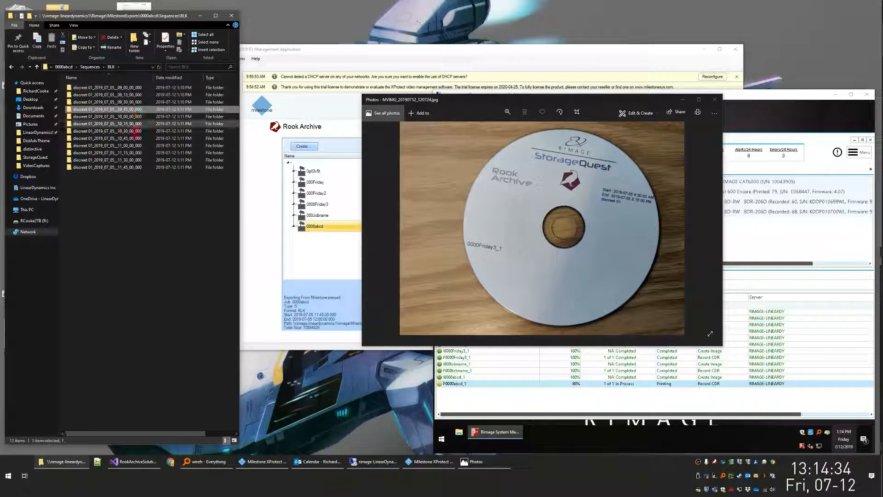
left_click(137, 146)
left_click_drag(137, 145, 138, 146)
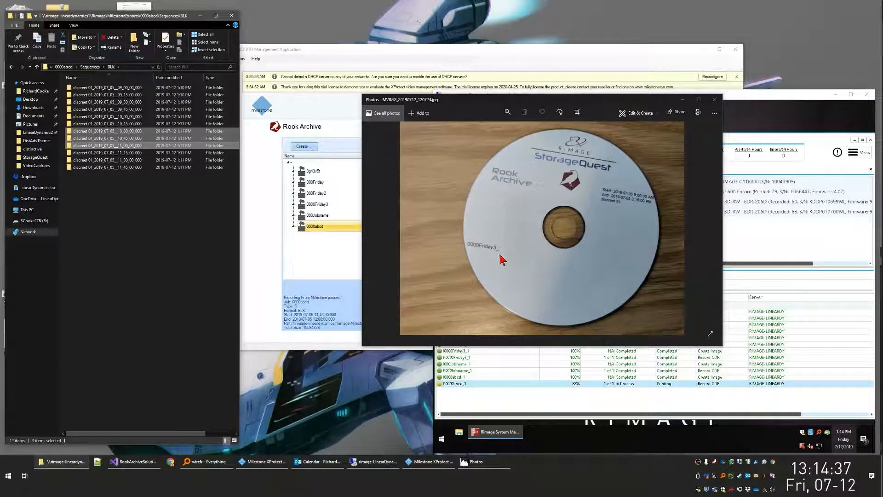
- Maximize the printed disc photo to examine its label, close it, and return to the Management Application's Rook Archive job list
left_click(530, 183)
left_click_drag(432, 99, 400, 2)
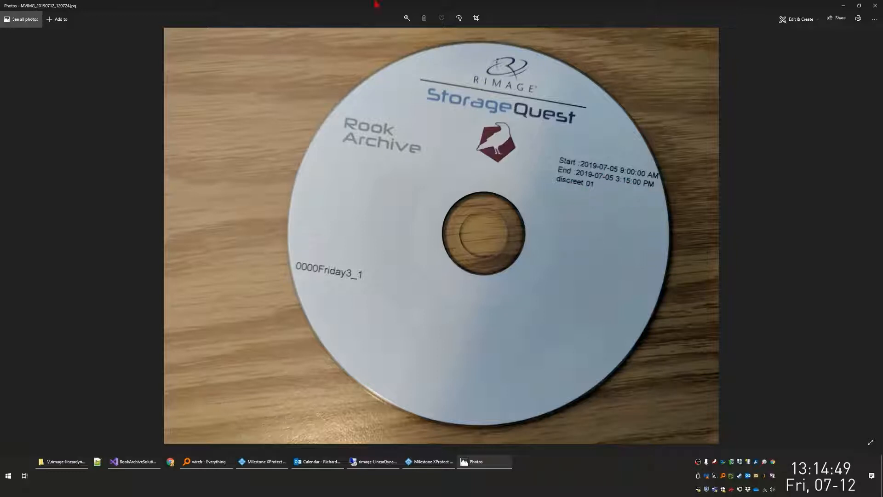
double_click(374, 4)
left_click(471, 111)
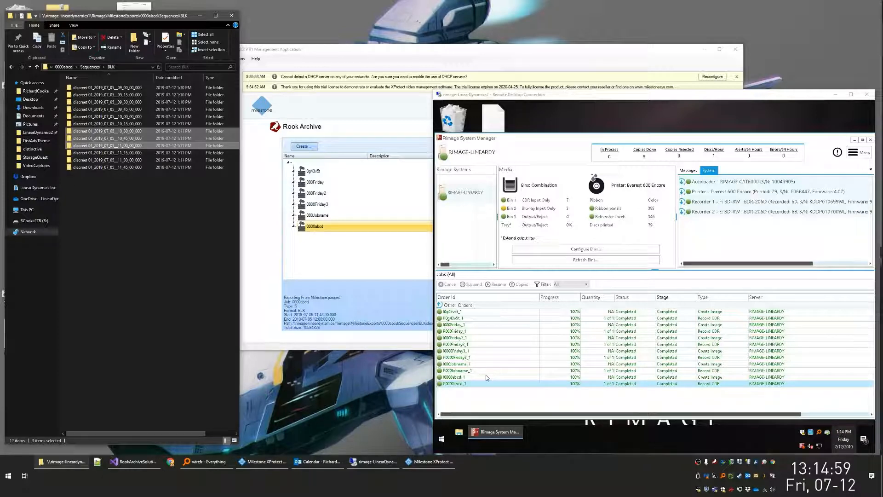
left_click(311, 56)
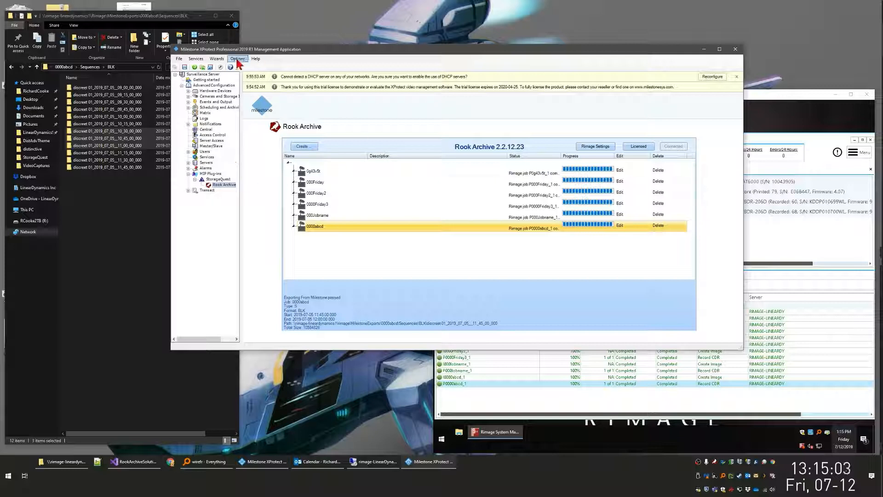